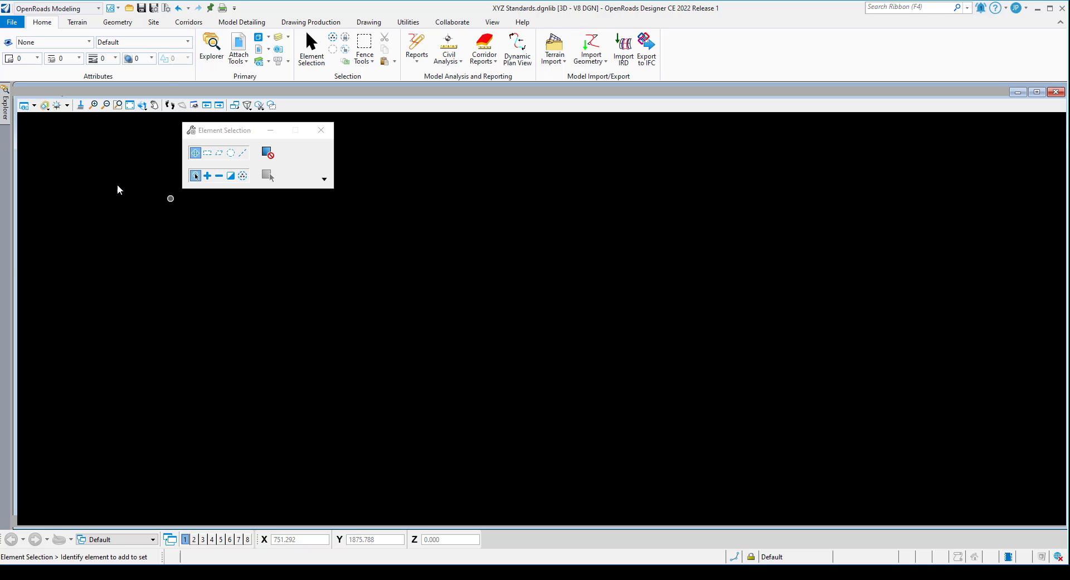
Open the Element Templates manager from the Templates list and select the XYZ Standards.dgnlib library.
{"action": "left_click", "coordinate": [88, 43]}
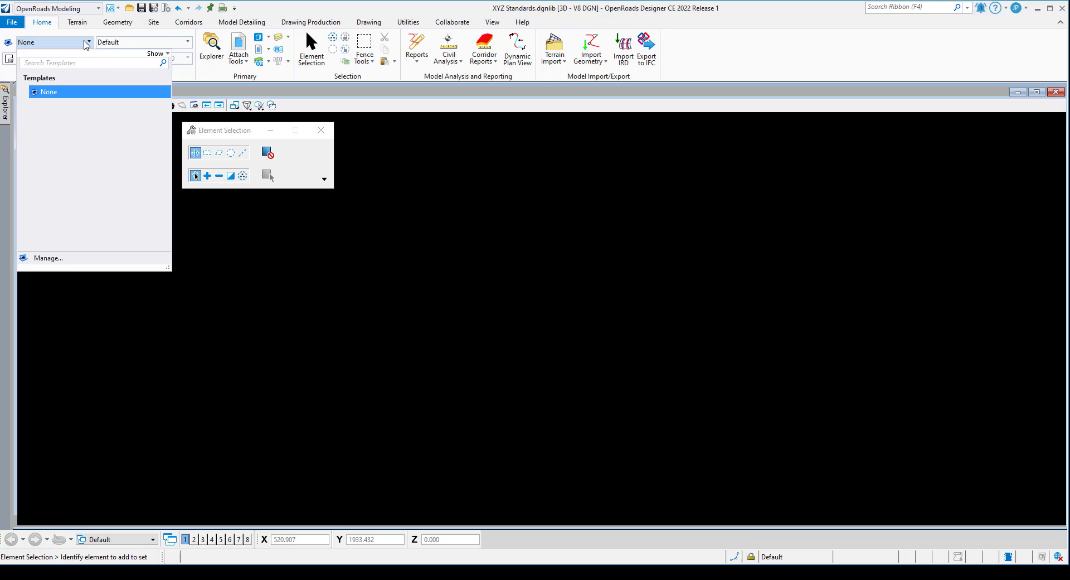
{"action": "left_click", "coordinate": [44, 261]}
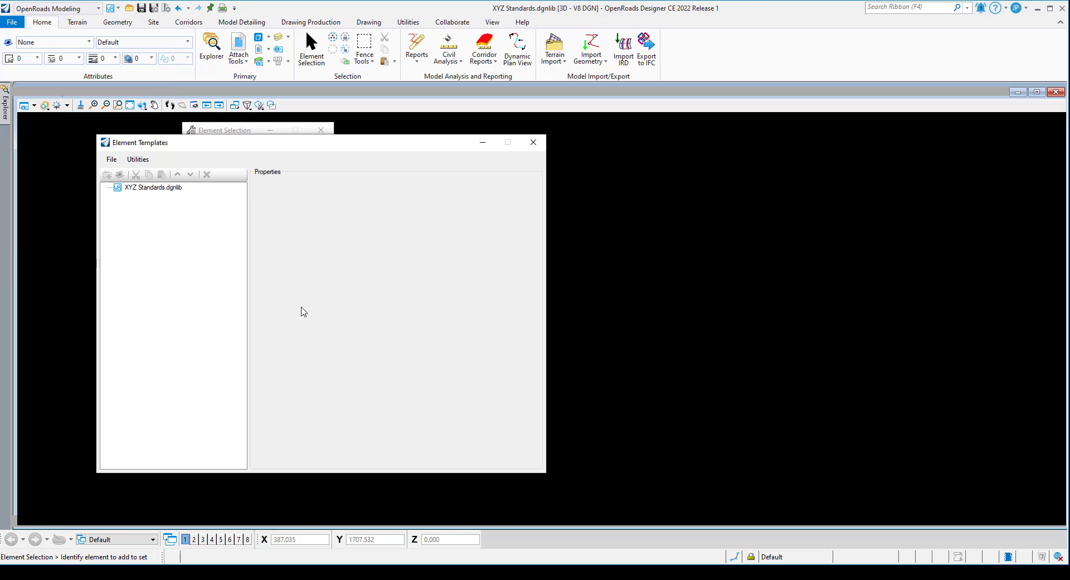
{"action": "left_click", "coordinate": [170, 190]}
Create a template group named Landscape under XYZ Standards.dgnlib.
{"action": "right_click", "coordinate": [151, 190]}
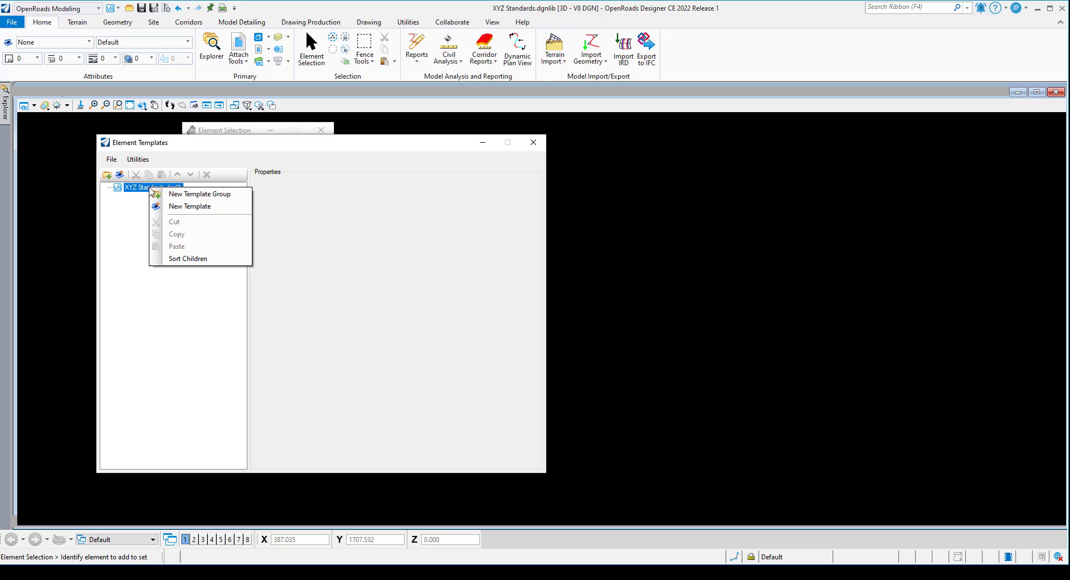
{"action": "key", "text": "Escape"}
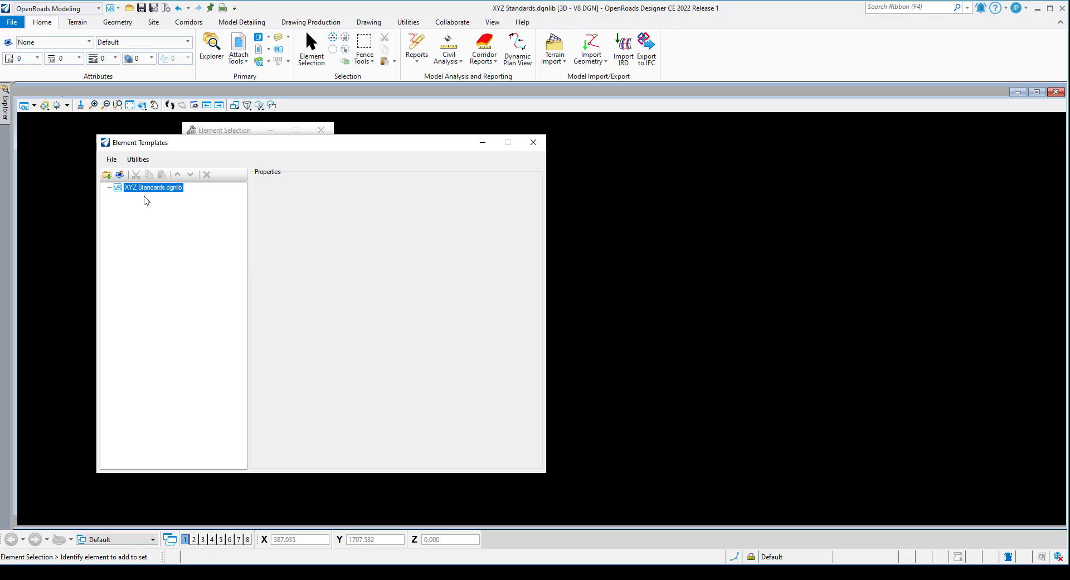
{"action": "right_click", "coordinate": [152, 190]}
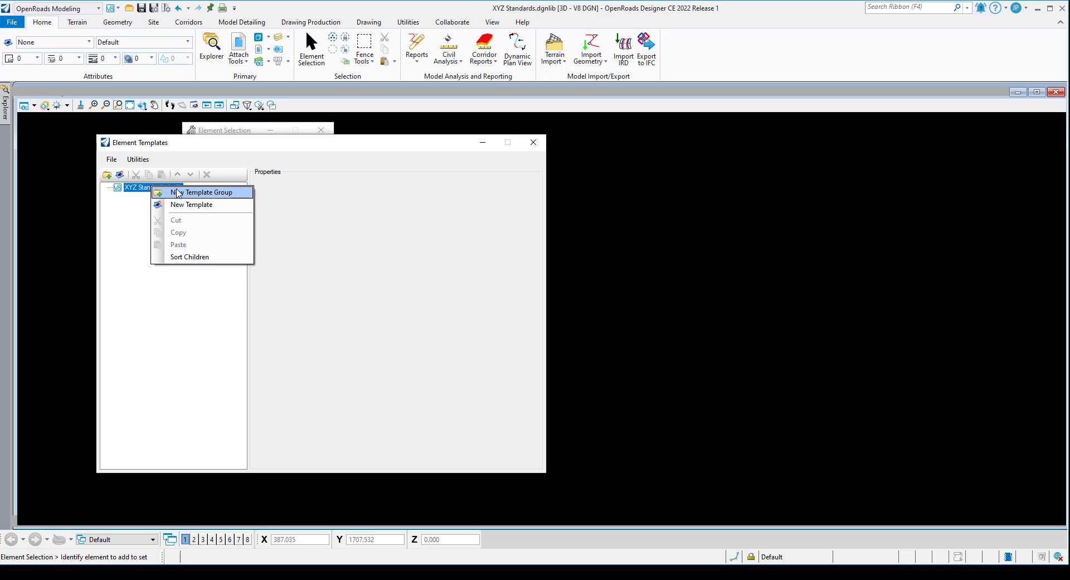
{"action": "left_click", "coordinate": [178, 193]}
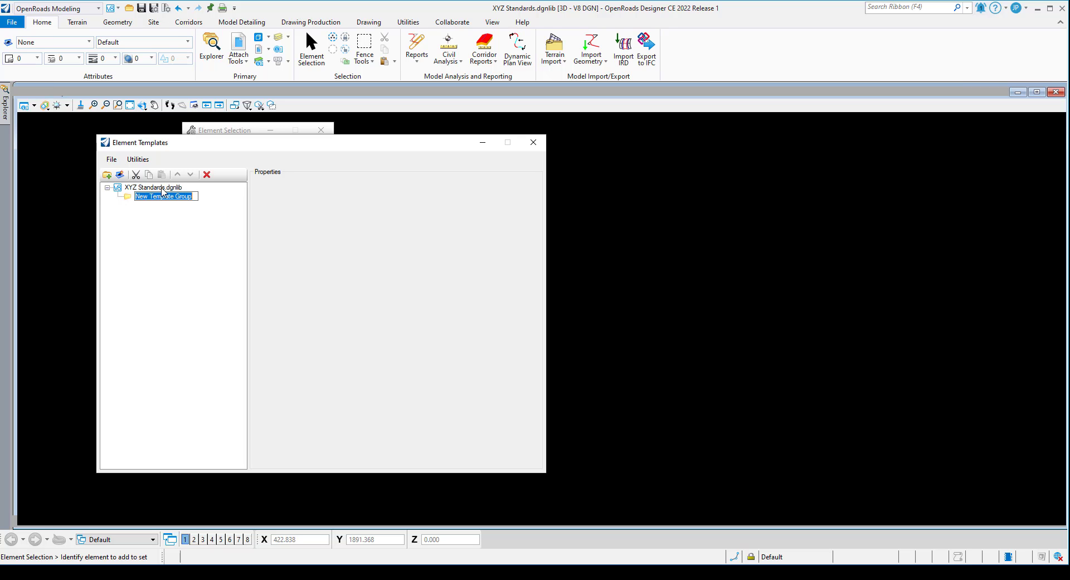
{"action": "type", "text": "Landscape"}
{"action": "left_click", "coordinate": [161, 188]}
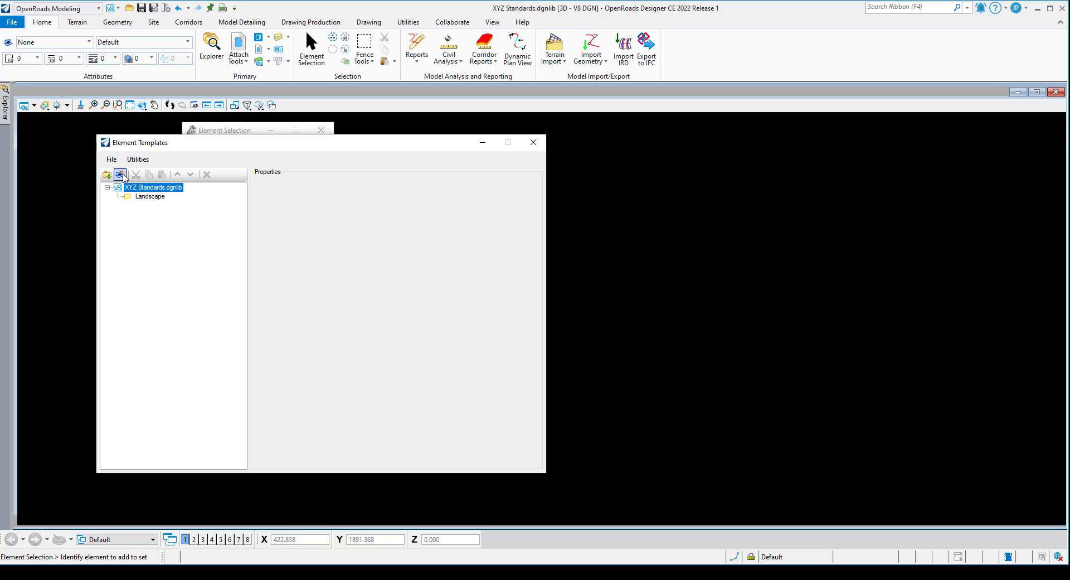
Add two more template groups named Roadway and Bridge to the library.
{"action": "right_click", "coordinate": [128, 191]}
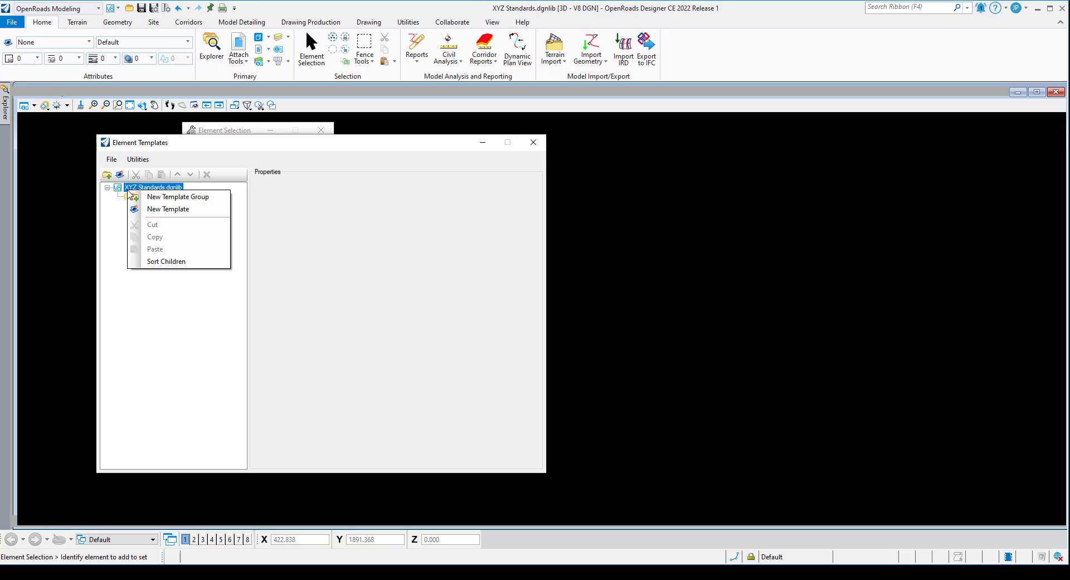
{"action": "left_click", "coordinate": [165, 197]}
{"action": "type", "text": "Roadway"}
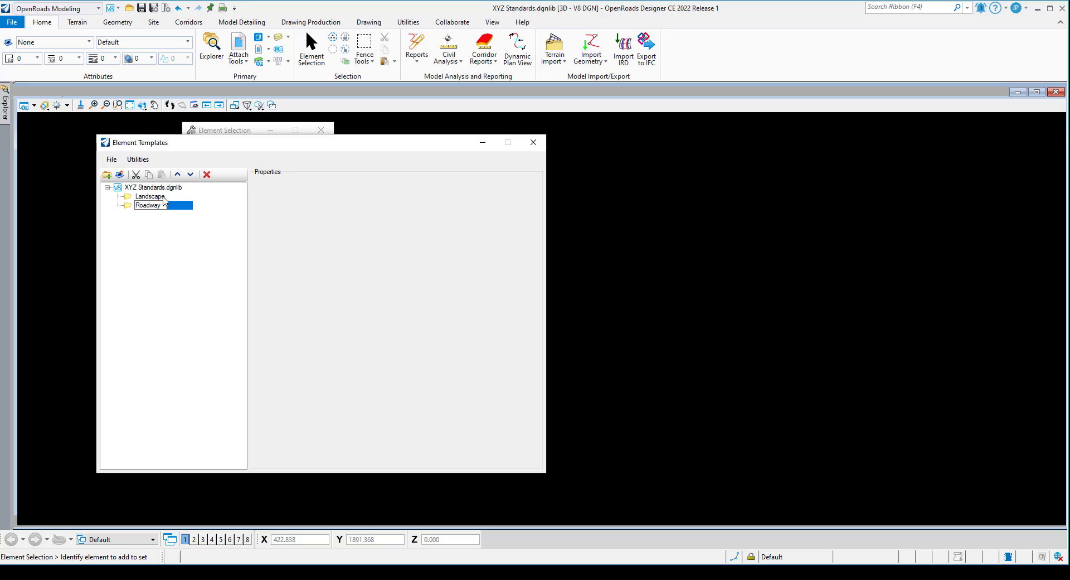
{"action": "key", "text": "Return"}
{"action": "left_click", "coordinate": [137, 188]}
{"action": "left_click", "coordinate": [107, 176]}
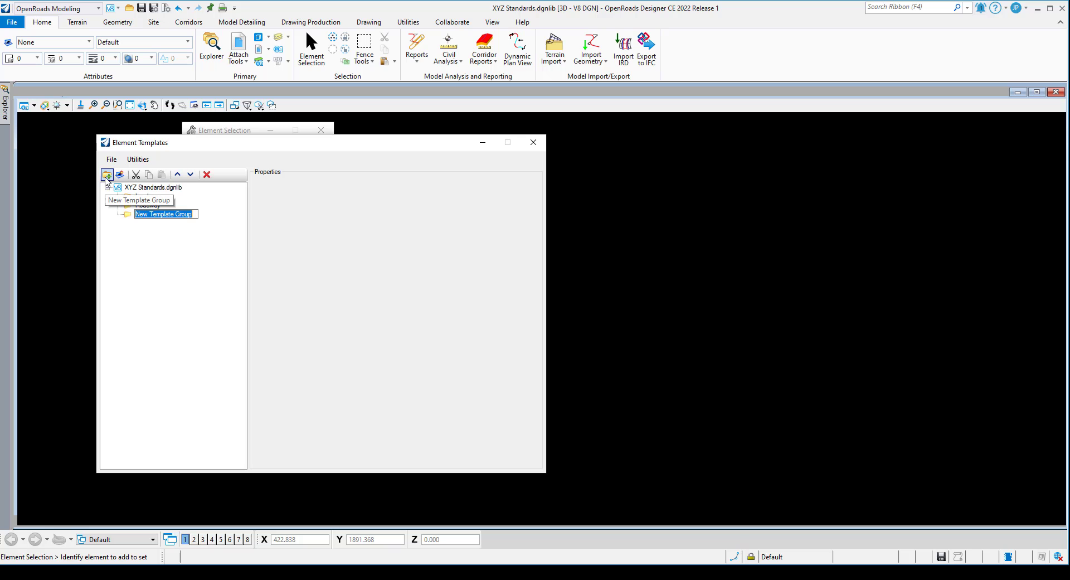
{"action": "type", "text": "Bridge"}
{"action": "key", "text": "Return"}
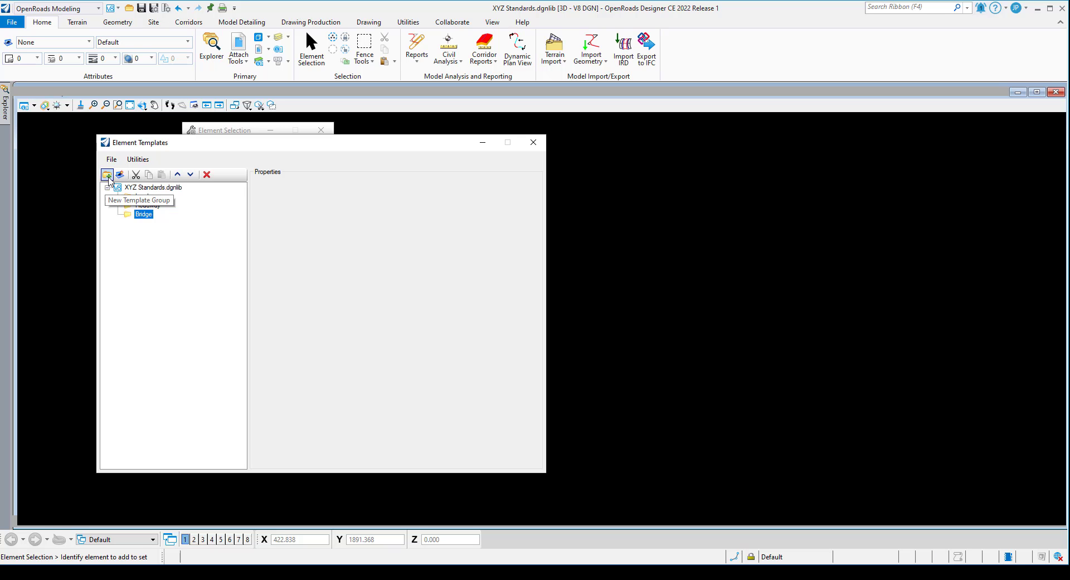
{"action": "left_click", "coordinate": [197, 272]}
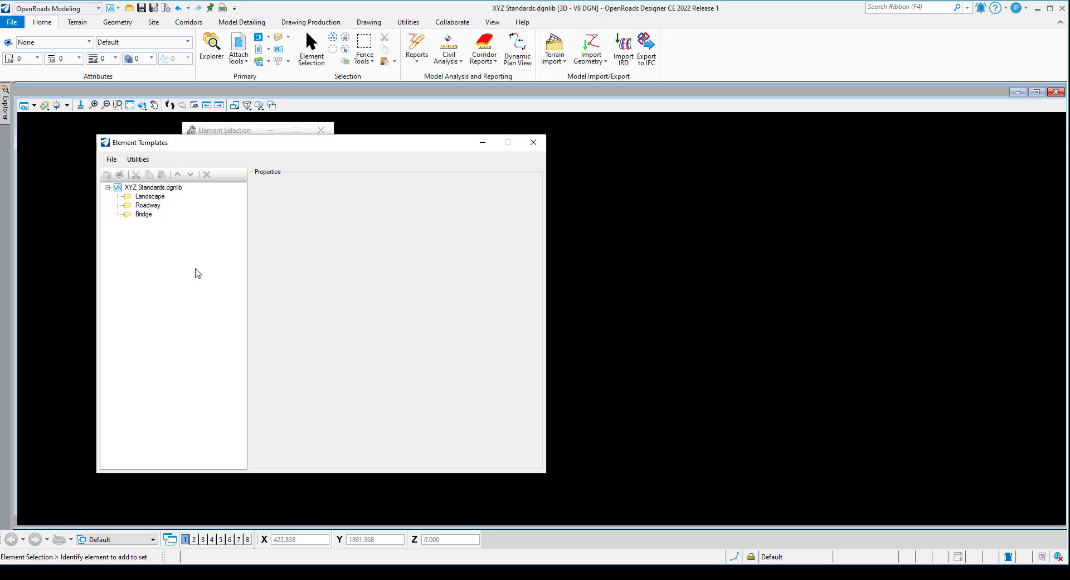
Sort the library's children into Bridge, Landscape, Roadway order, then select the Landscape group.
{"action": "right_click", "coordinate": [161, 189]}
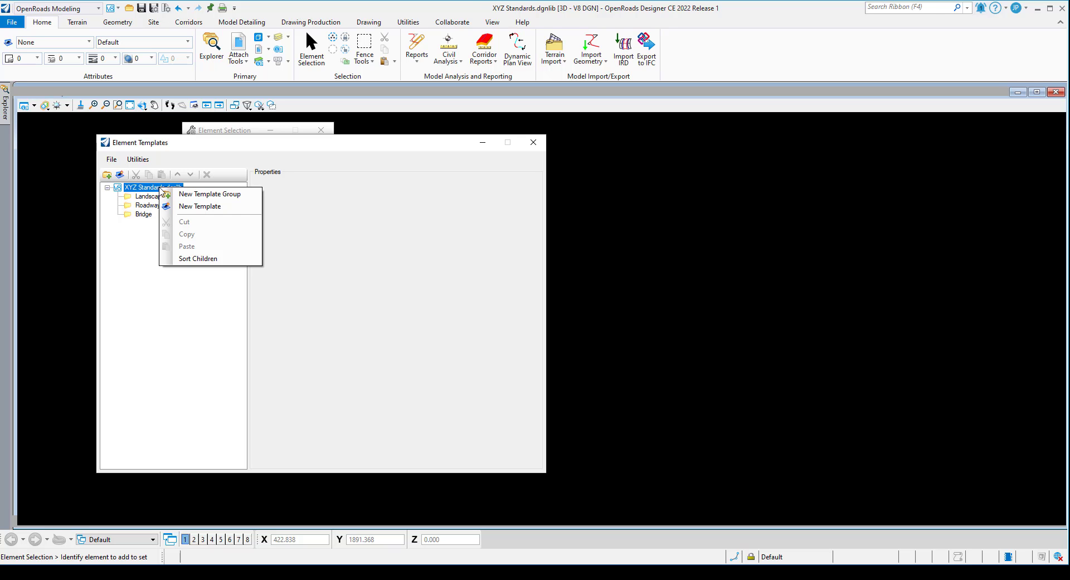
{"action": "left_click", "coordinate": [194, 259]}
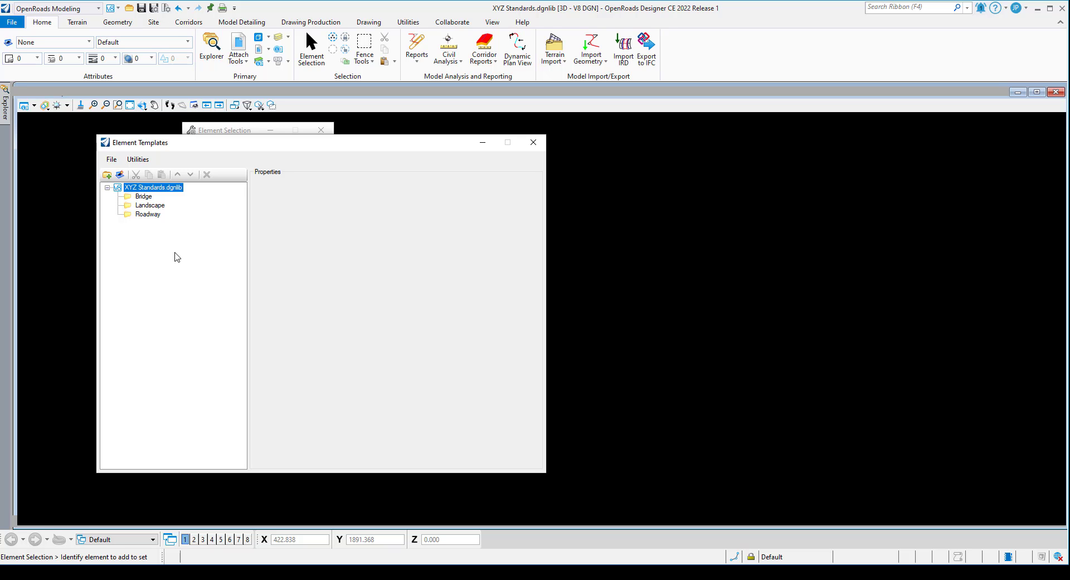
{"action": "left_click", "coordinate": [144, 197]}
{"action": "right_click", "coordinate": [144, 199]}
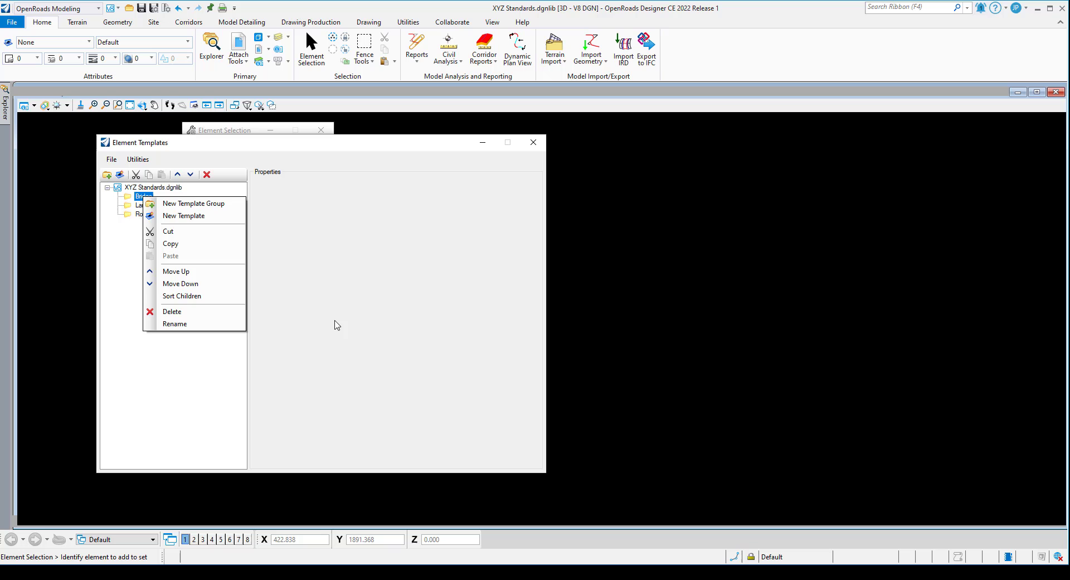
{"action": "left_click", "coordinate": [187, 458]}
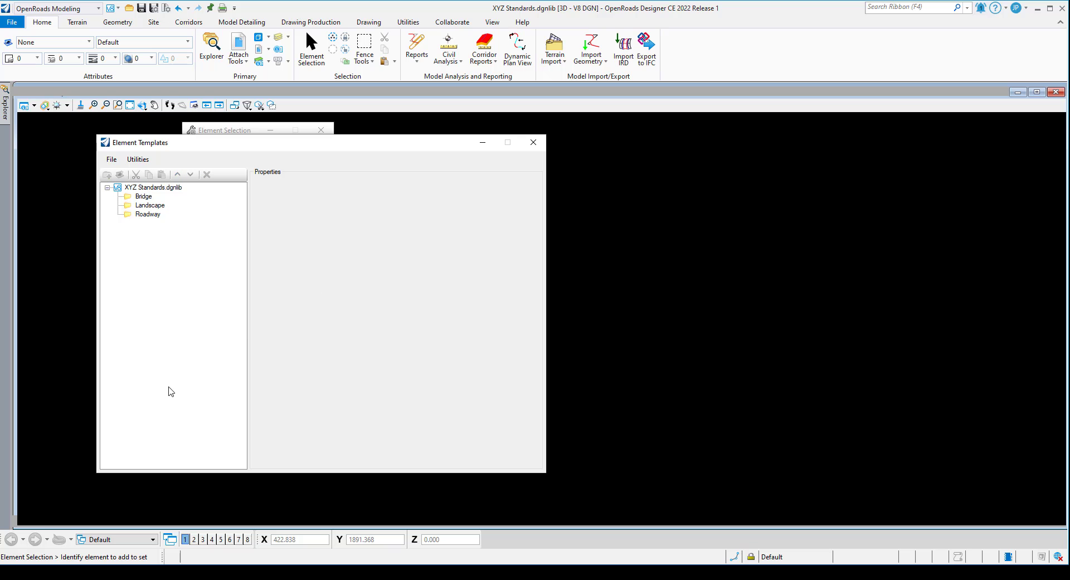
{"action": "left_click", "coordinate": [149, 205]}
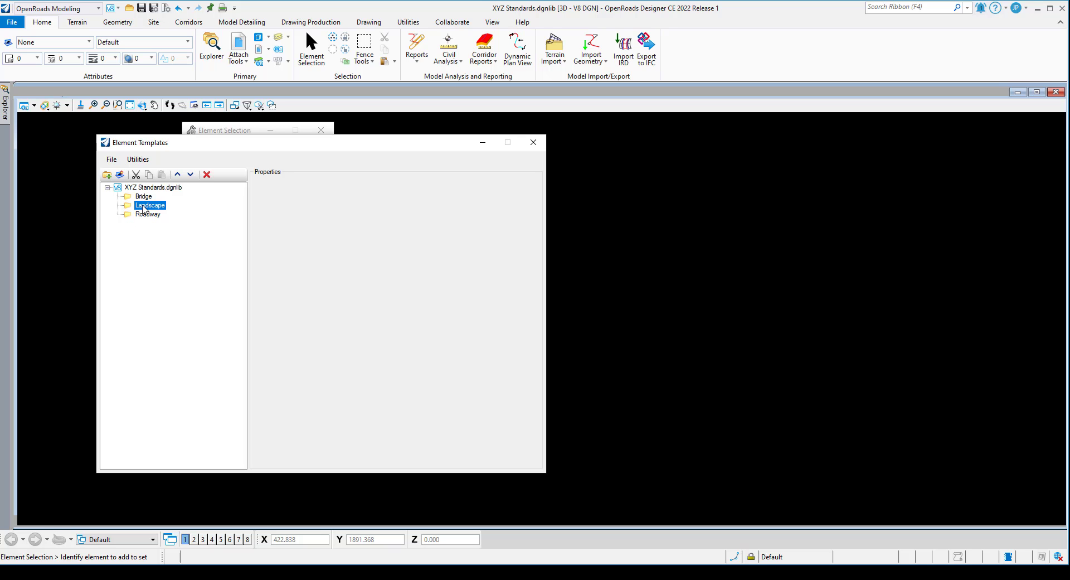
Create a Shrub template in Landscape and set its level to Landscape Shrub.
{"action": "left_click", "coordinate": [120, 175]}
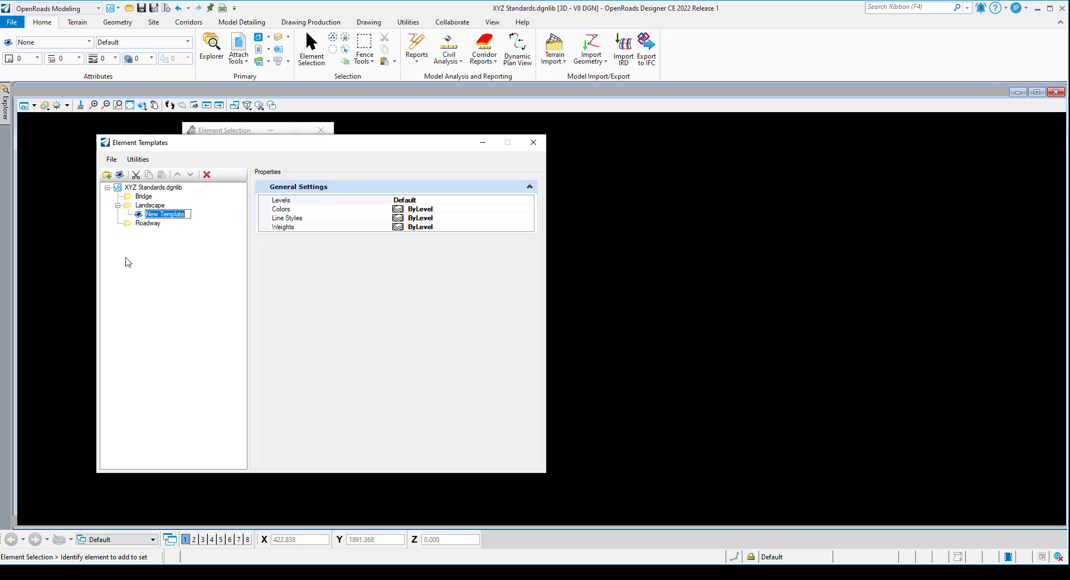
{"action": "type", "text": "Shrub"}
{"action": "key", "text": "Return"}
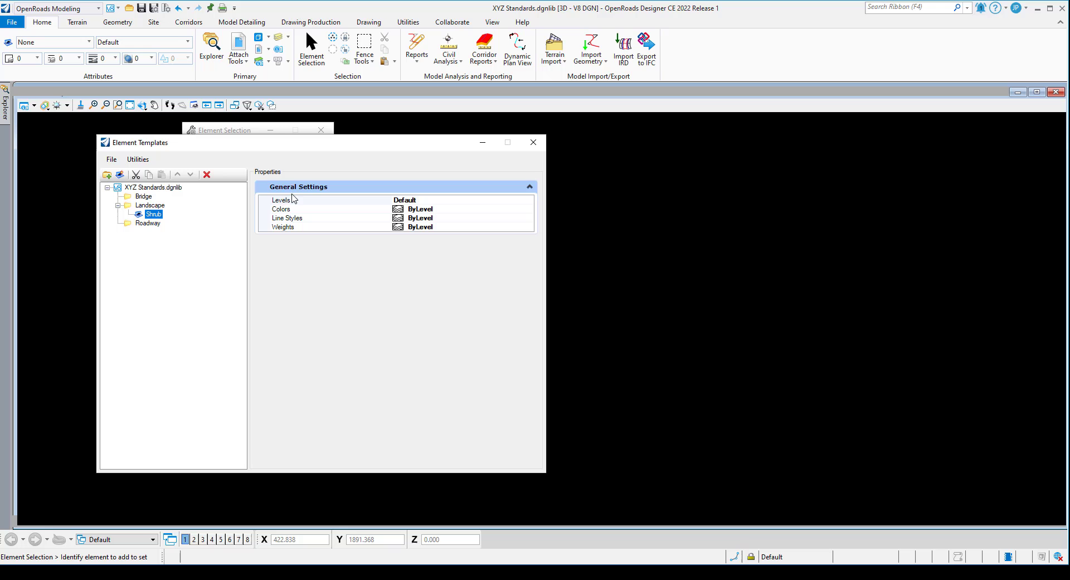
{"action": "left_click", "coordinate": [467, 201]}
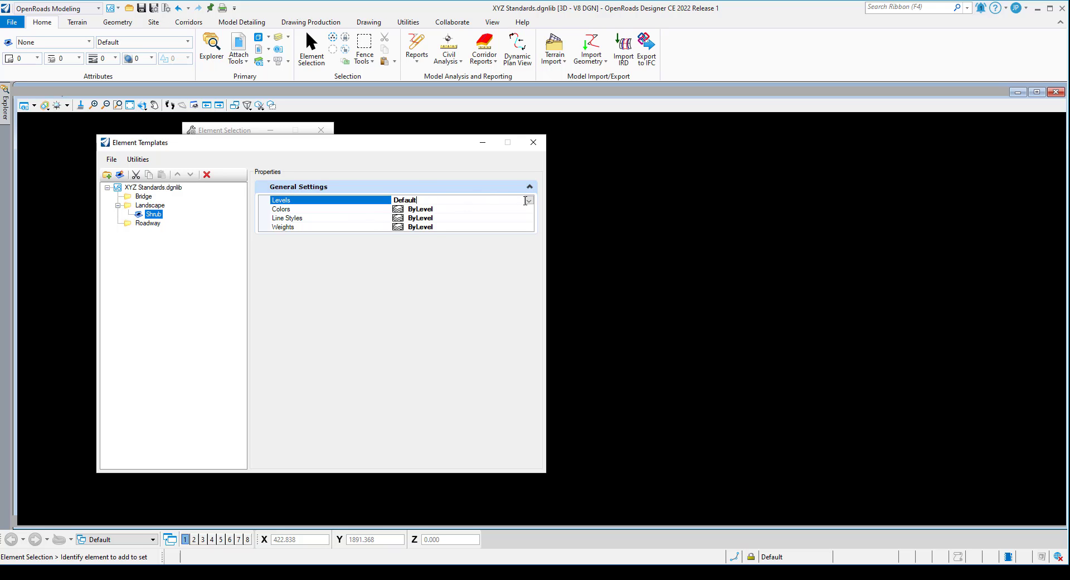
{"action": "left_click", "coordinate": [528, 200]}
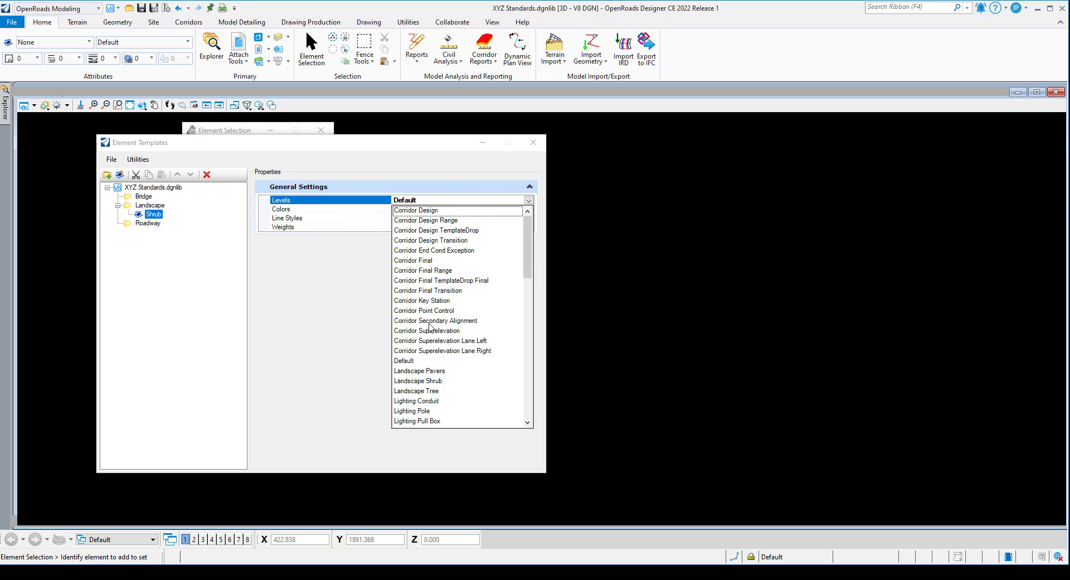
{"action": "left_click", "coordinate": [418, 380]}
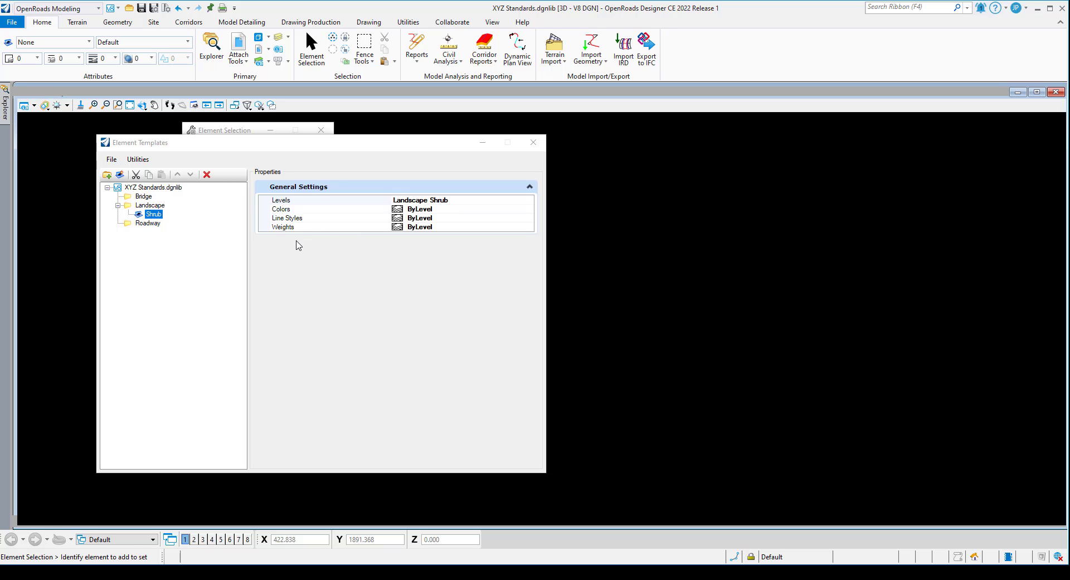
Add a General Settings Priority entry to Shrub and set it to 100.
{"action": "right_click", "coordinate": [297, 247]}
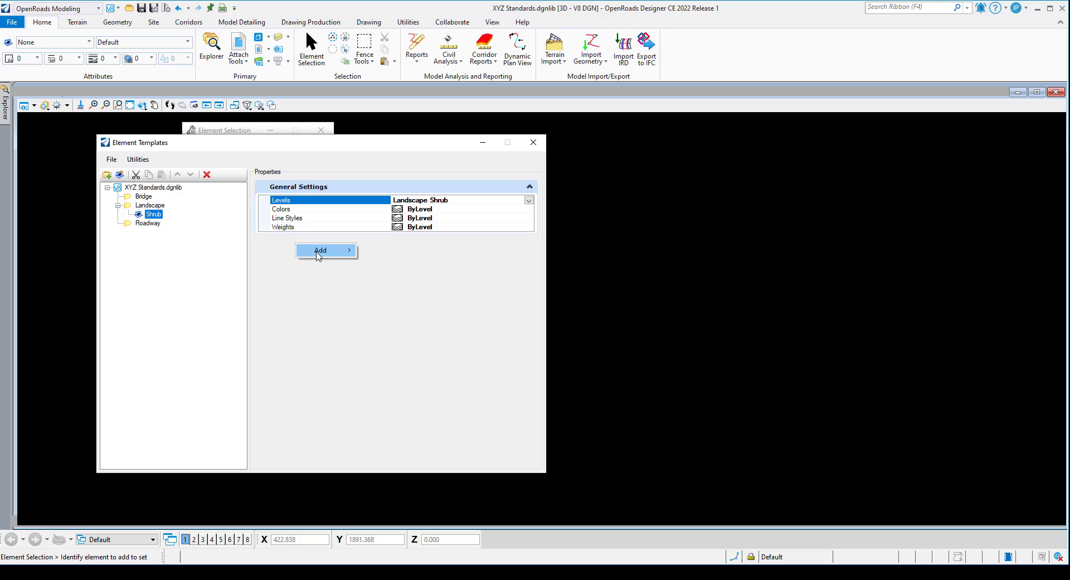
{"action": "mouse_move", "coordinate": [322, 255]}
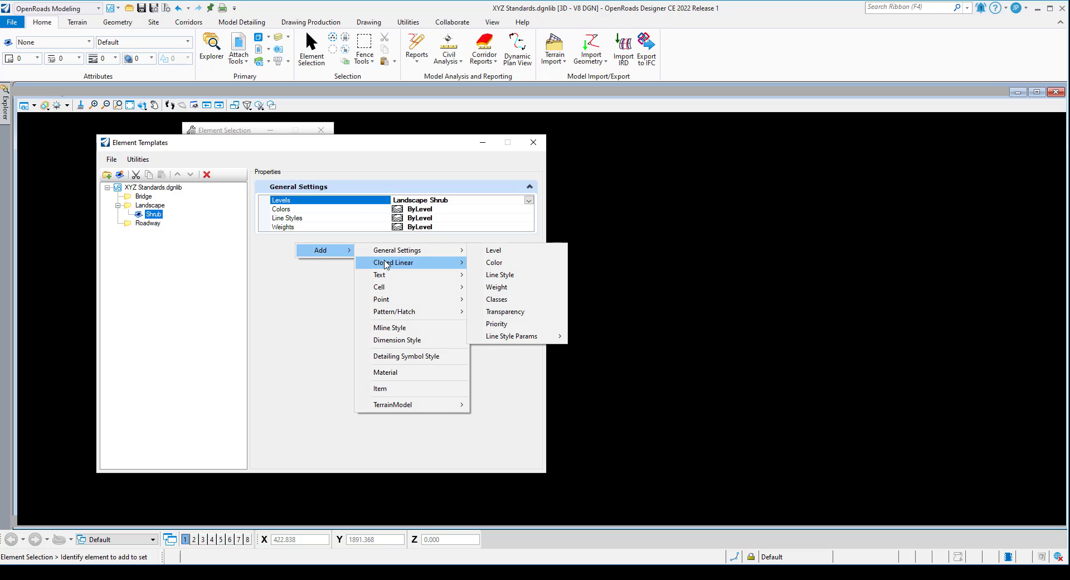
{"action": "mouse_move", "coordinate": [397, 255]}
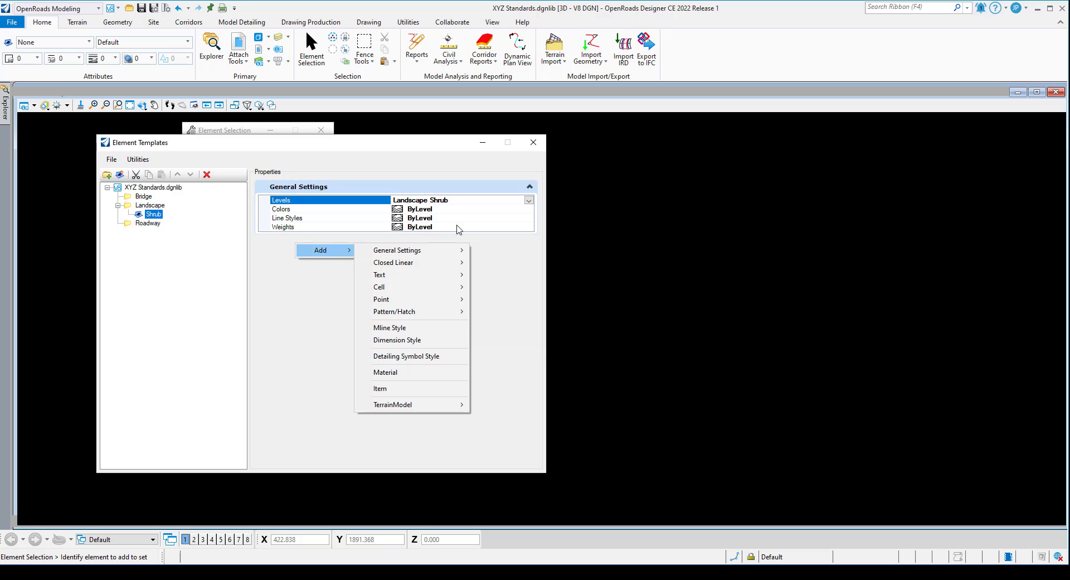
{"action": "mouse_move", "coordinate": [434, 250]}
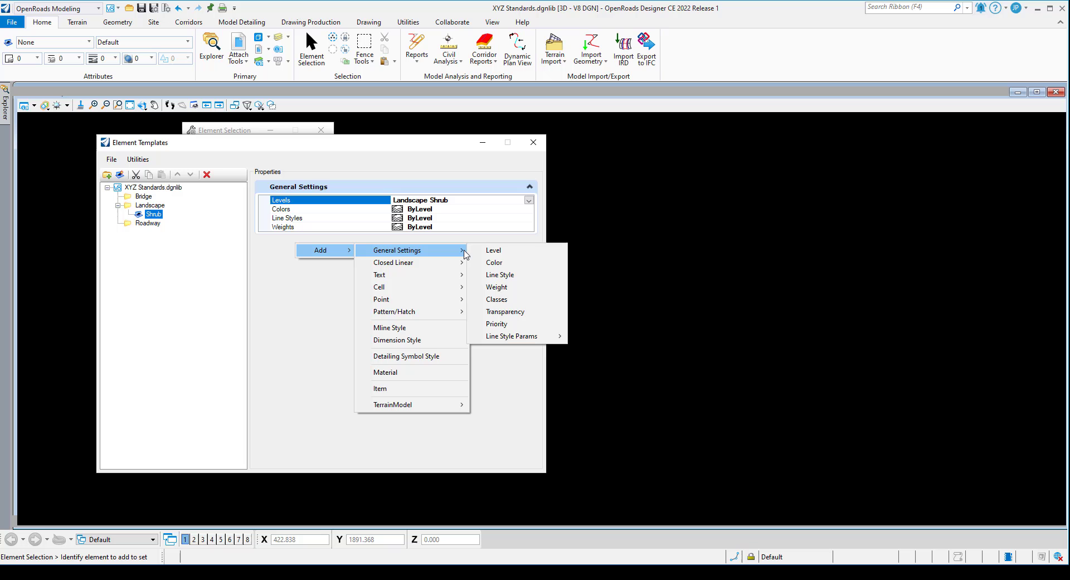
{"action": "left_click", "coordinate": [514, 324]}
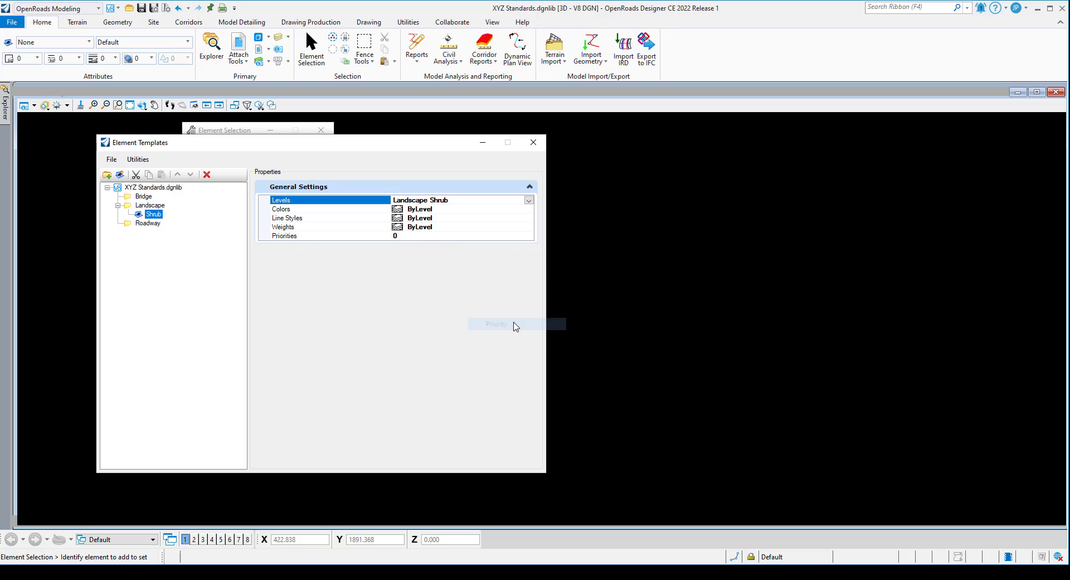
{"action": "left_click", "coordinate": [414, 236]}
{"action": "left_click", "coordinate": [528, 236]}
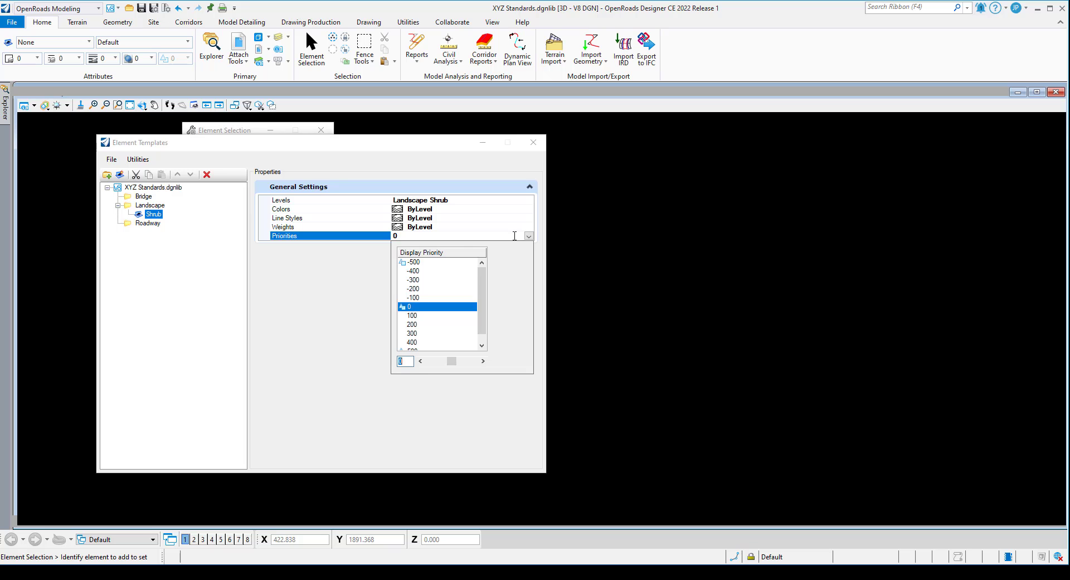
{"action": "left_click", "coordinate": [431, 316]}
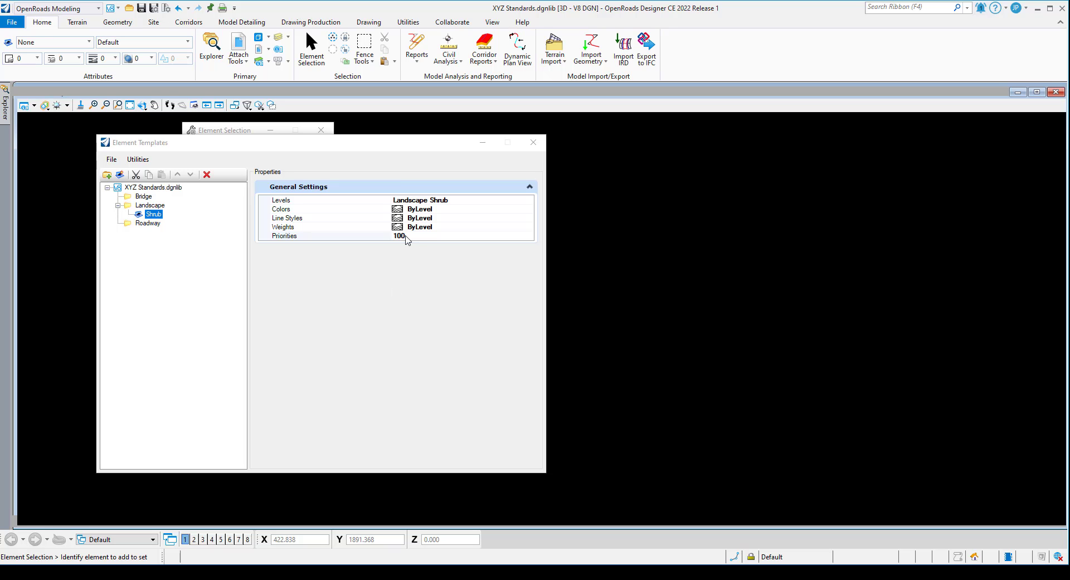
{"action": "left_click", "coordinate": [444, 240]}
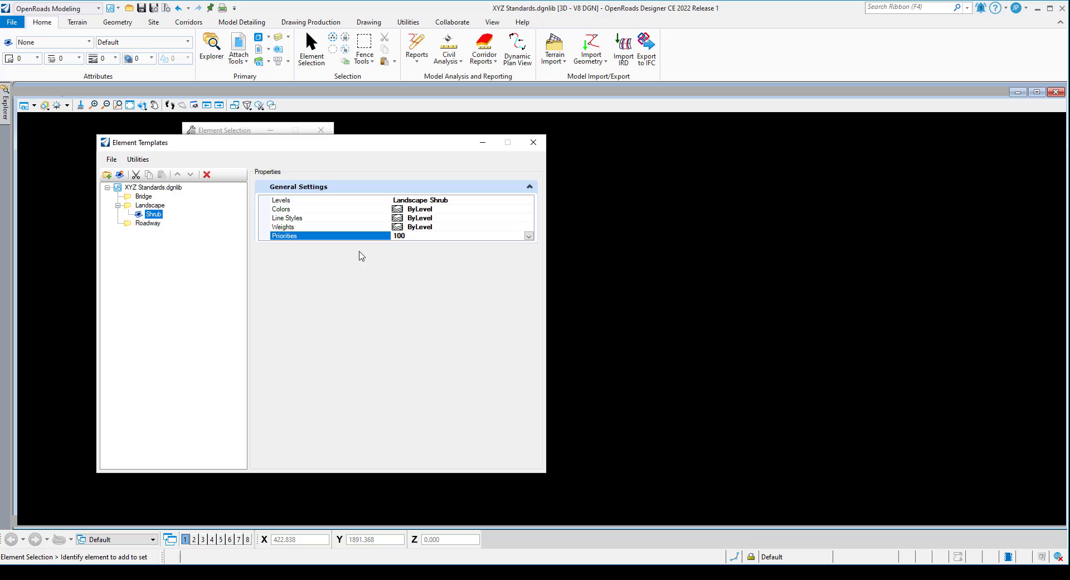
Browse the Add menu's General Settings, Closed Linear and Text submenus for available text settings.
{"action": "right_click", "coordinate": [341, 256]}
{"action": "mouse_move", "coordinate": [367, 262]}
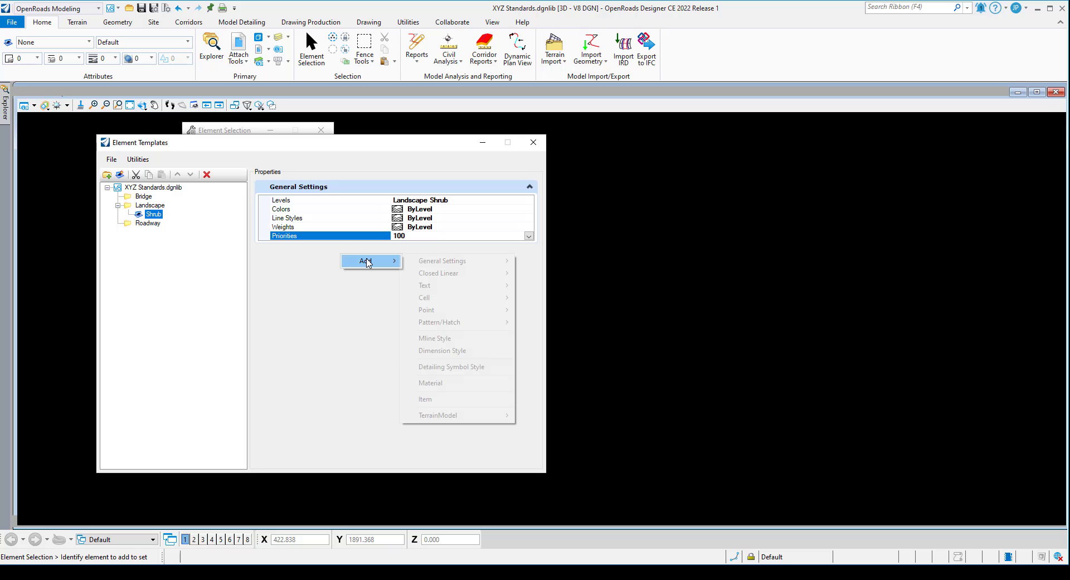
{"action": "mouse_move", "coordinate": [422, 262]}
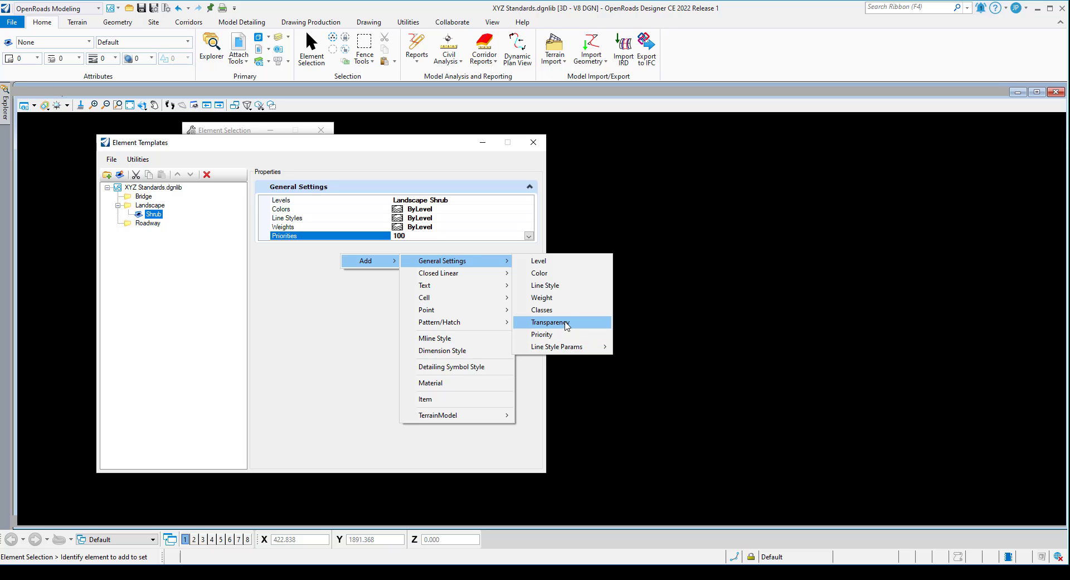
{"action": "mouse_move", "coordinate": [565, 349]}
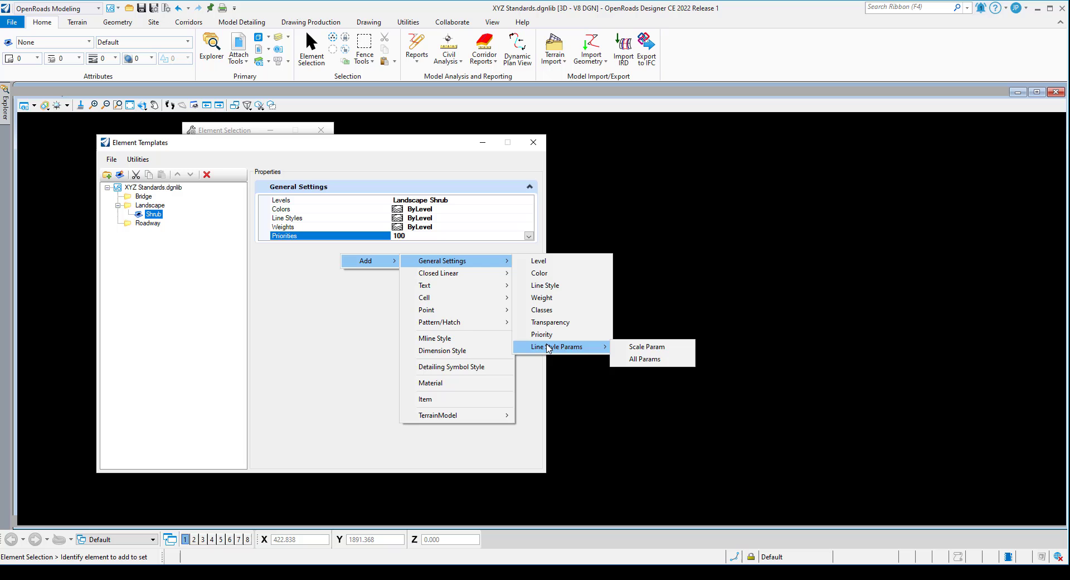
{"action": "mouse_move", "coordinate": [451, 274]}
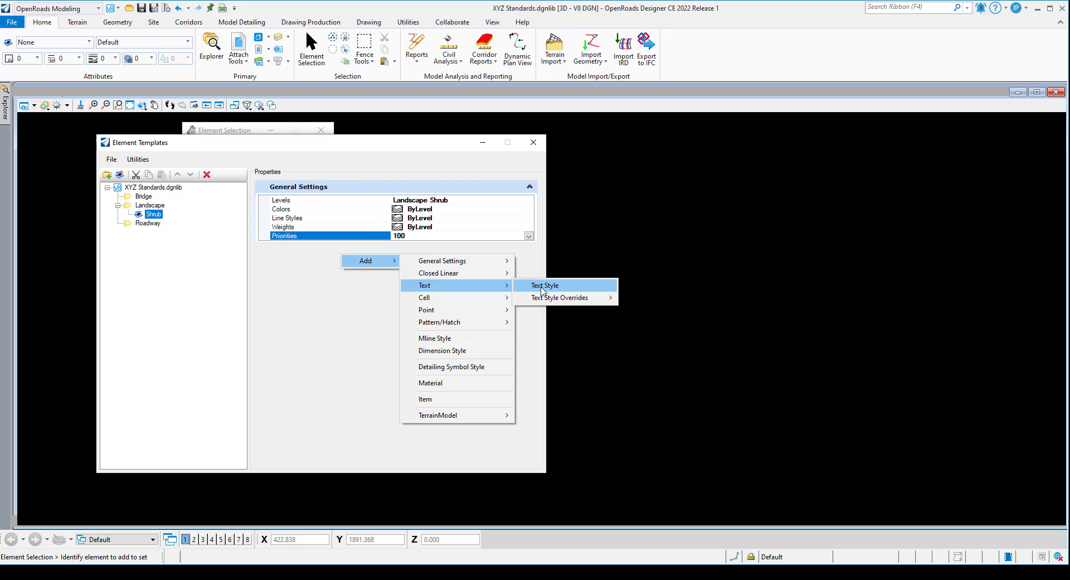
Add a Text Style setting (None) and a Text Justification style override to Shrub.
{"action": "left_click", "coordinate": [541, 288]}
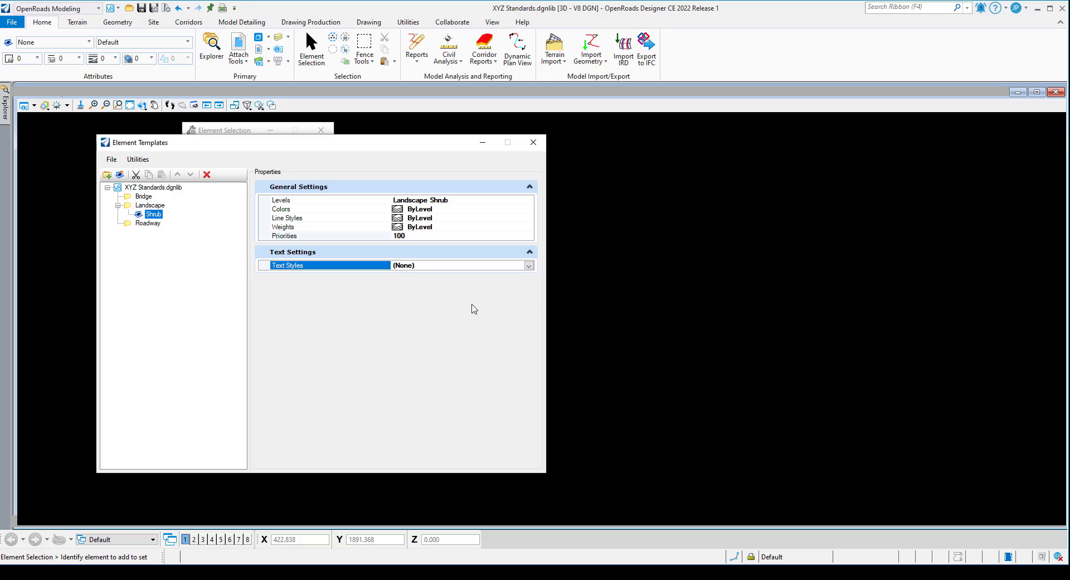
{"action": "right_click", "coordinate": [341, 299]}
{"action": "mouse_move", "coordinate": [368, 301]}
{"action": "mouse_move", "coordinate": [457, 327]}
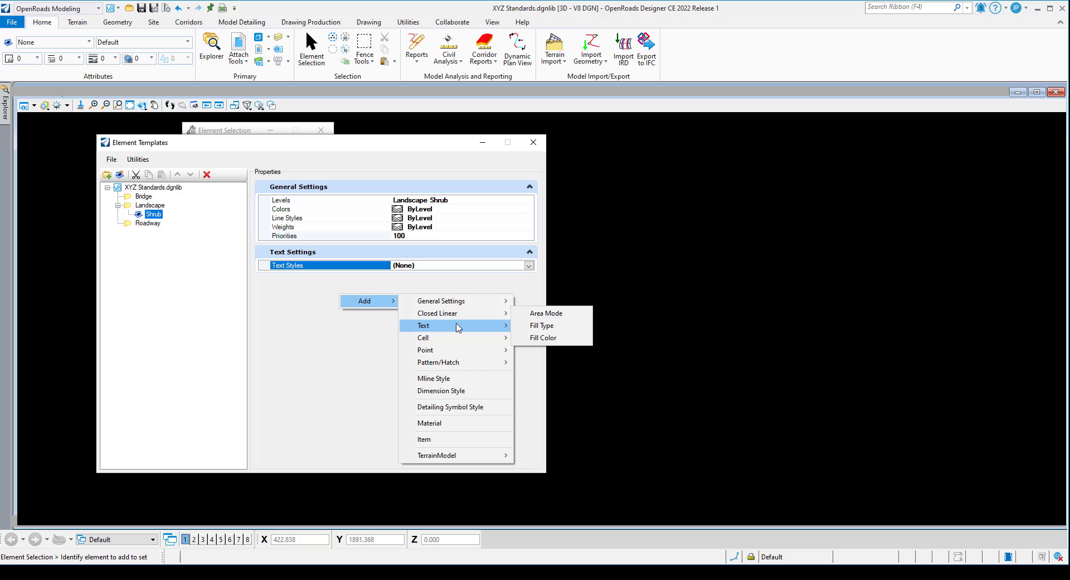
{"action": "mouse_move", "coordinate": [562, 338]}
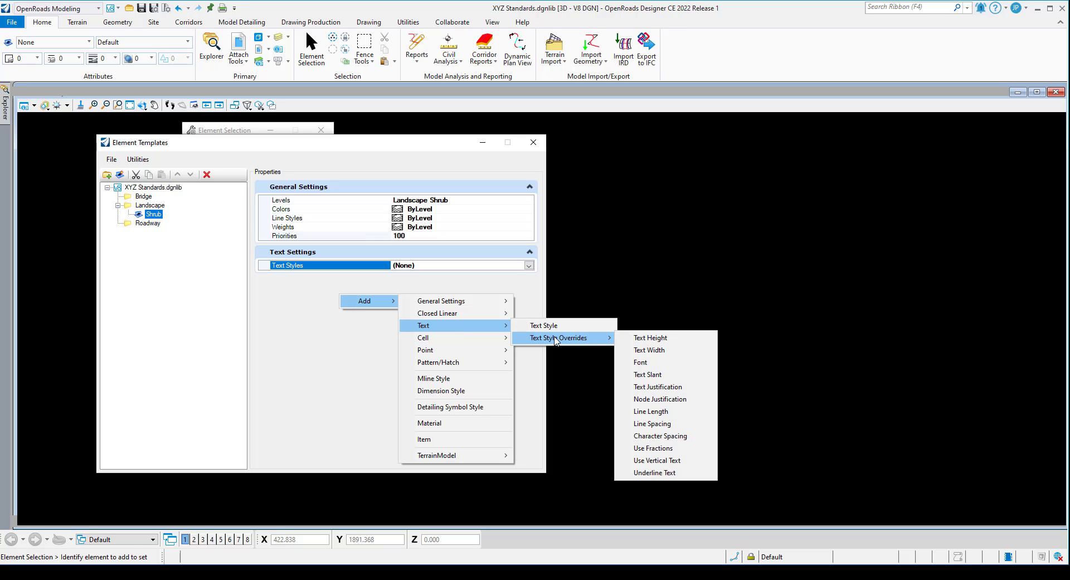
{"action": "left_click", "coordinate": [678, 387]}
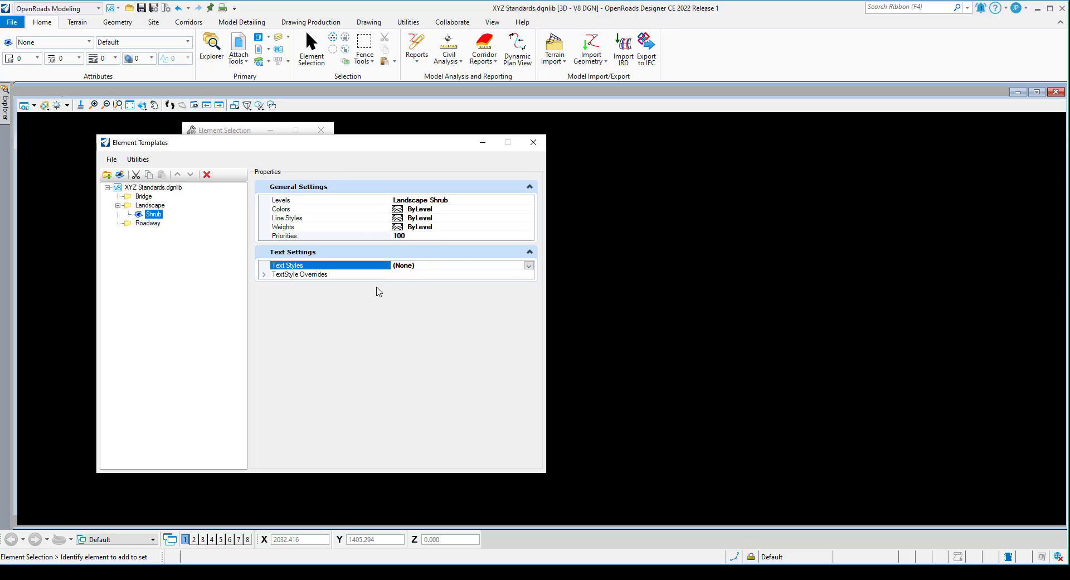
Bring up the add-setting menu's Pattern/Hatch options for Area Patterning Properties.
{"action": "right_click", "coordinate": [308, 301]}
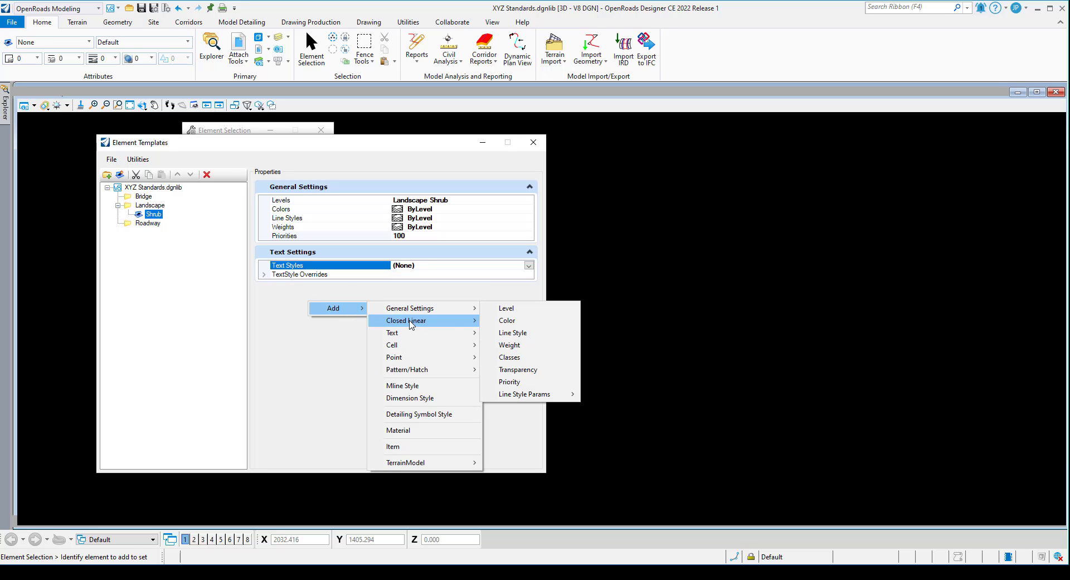
{"action": "mouse_move", "coordinate": [417, 345]}
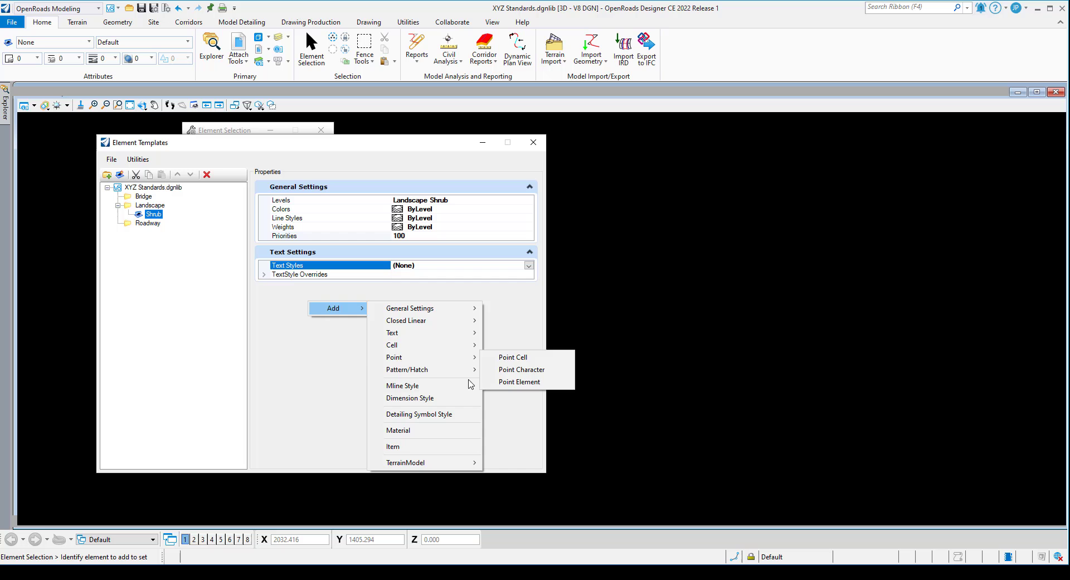
{"action": "mouse_move", "coordinate": [447, 376]}
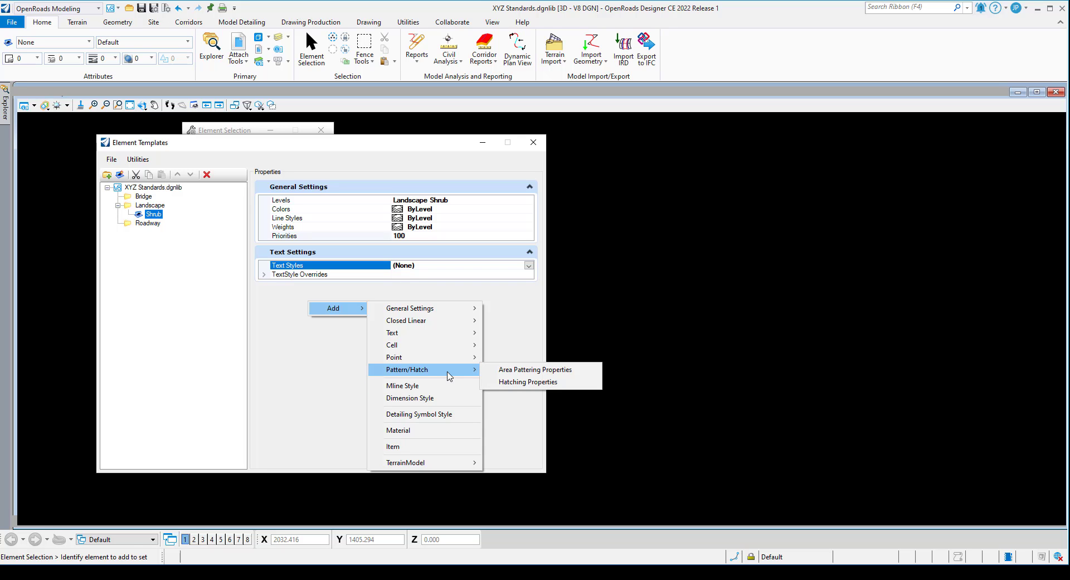
Add Area Patterning and Hatching Properties: spacing 0.100,1.000 and angles 45°,-45°.
{"action": "left_click", "coordinate": [514, 373]}
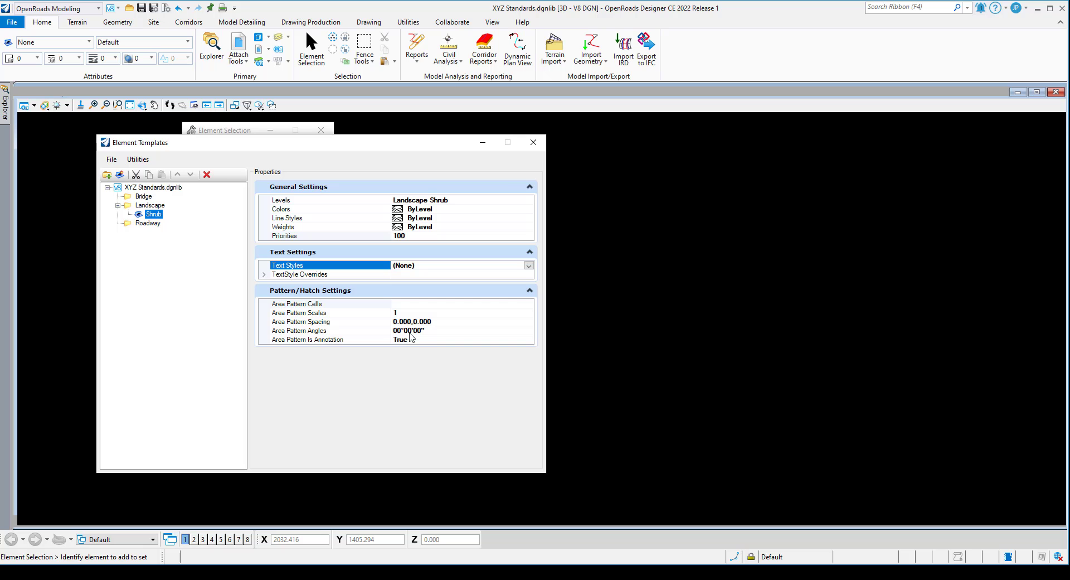
{"action": "right_click", "coordinate": [329, 362]}
{"action": "mouse_move", "coordinate": [352, 371]}
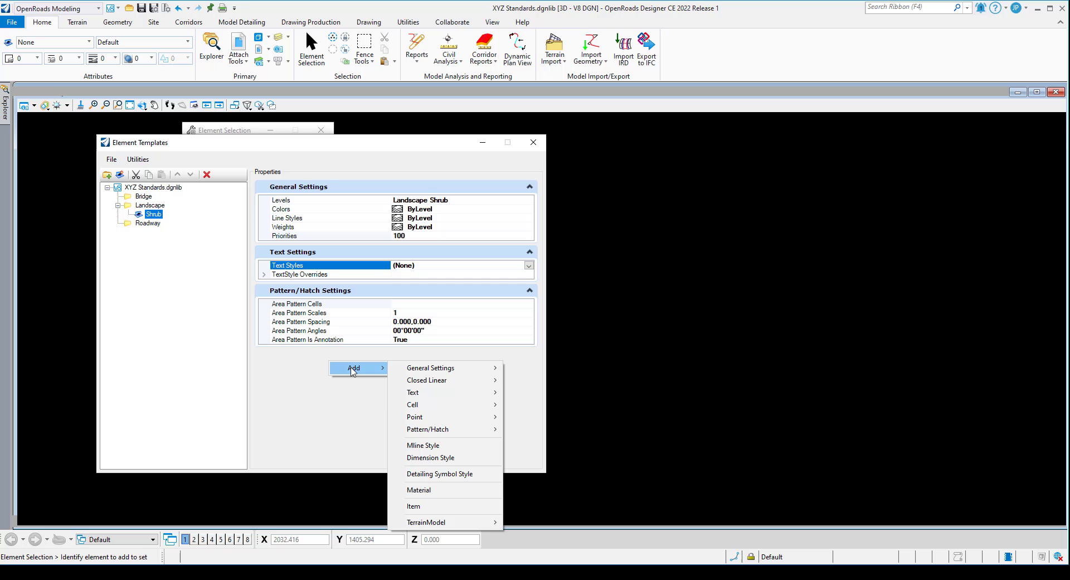
{"action": "mouse_move", "coordinate": [445, 429]}
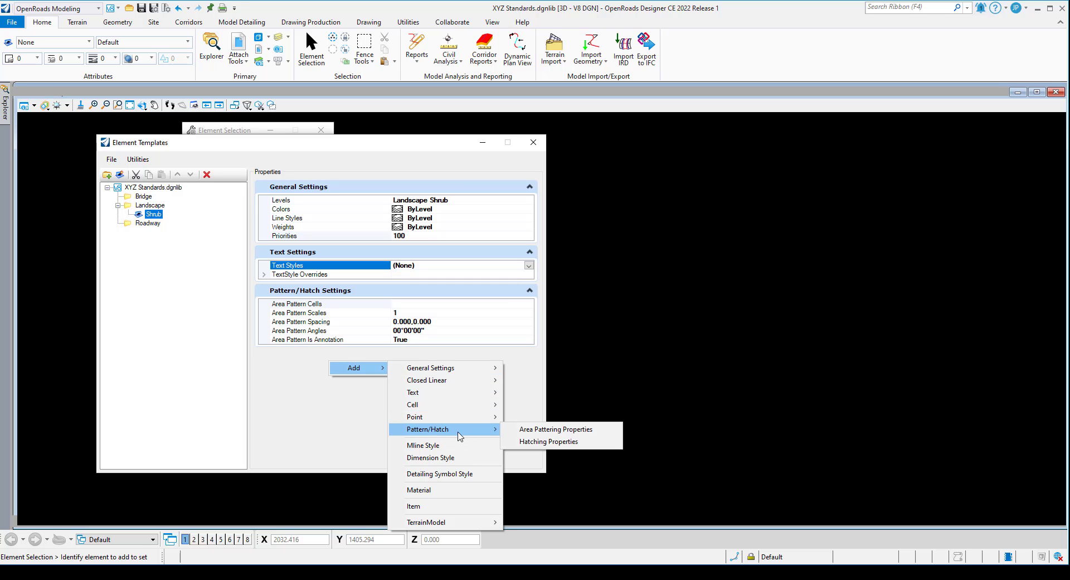
{"action": "left_click", "coordinate": [533, 442]}
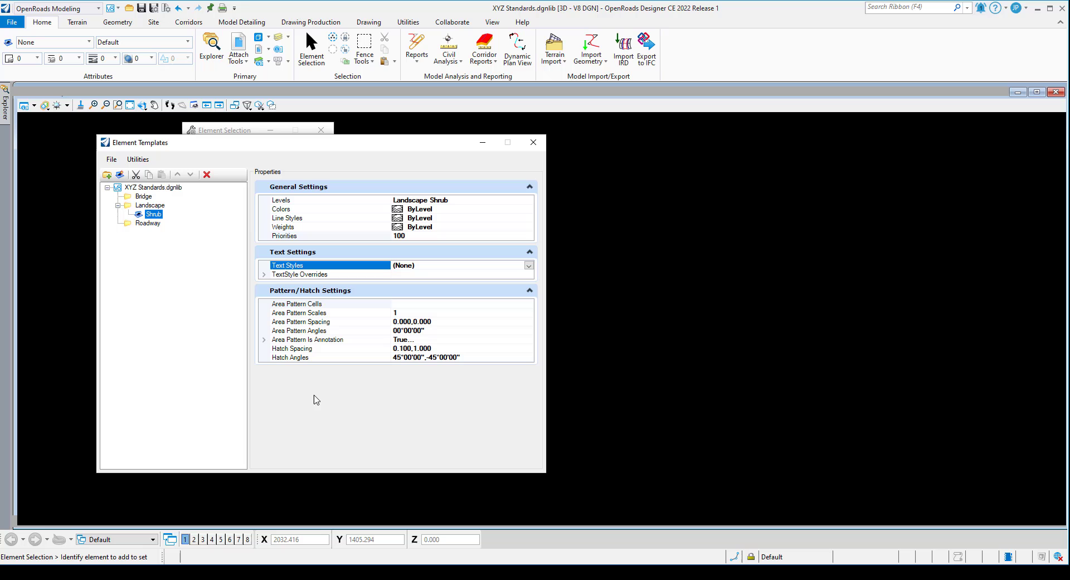
{"action": "right_click", "coordinate": [351, 379]}
{"action": "mouse_move", "coordinate": [374, 382]}
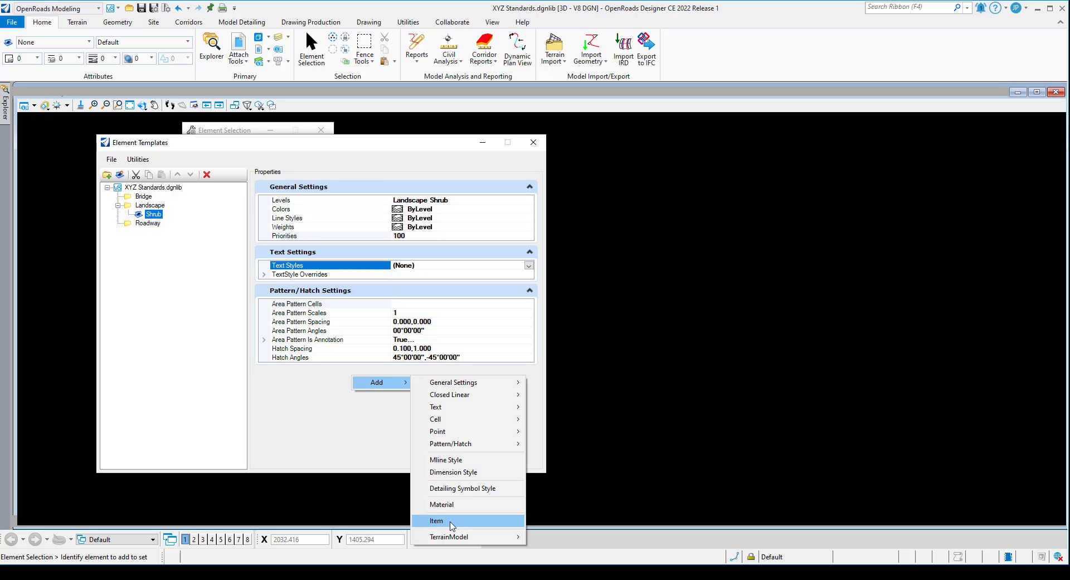
{"action": "mouse_move", "coordinate": [456, 538]}
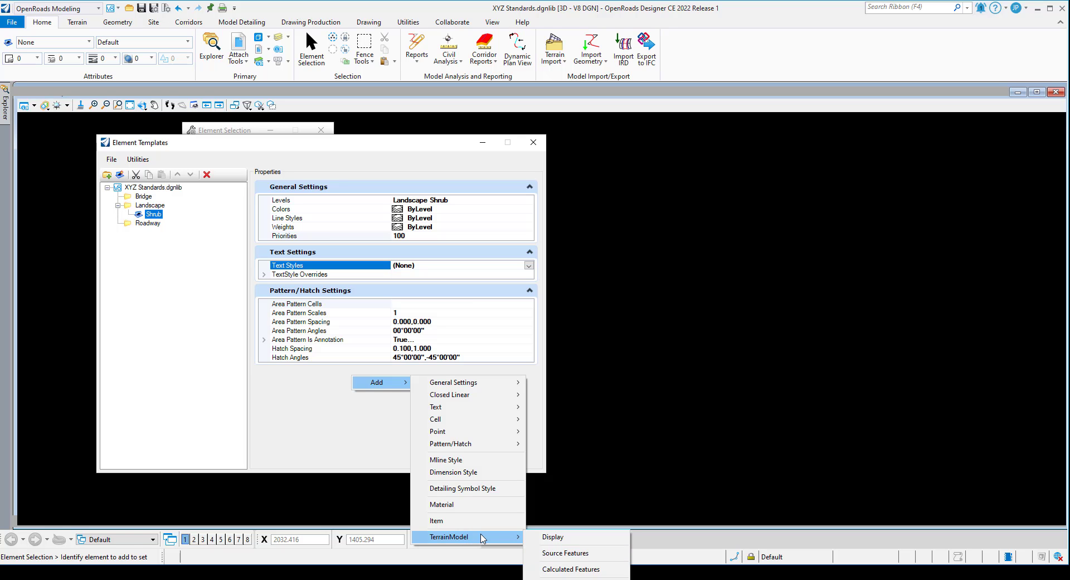
{"action": "left_click", "coordinate": [545, 504]}
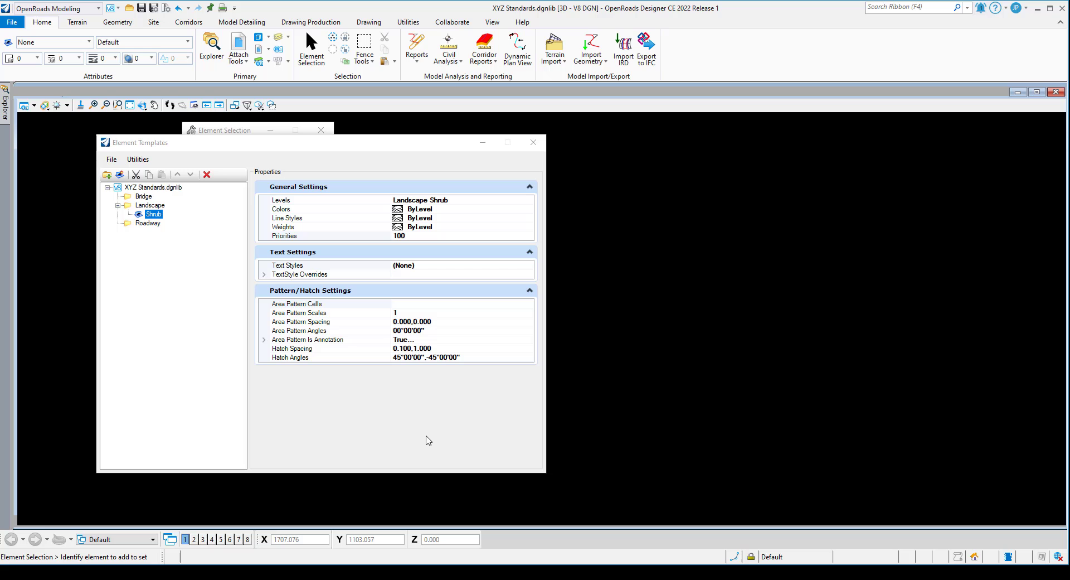